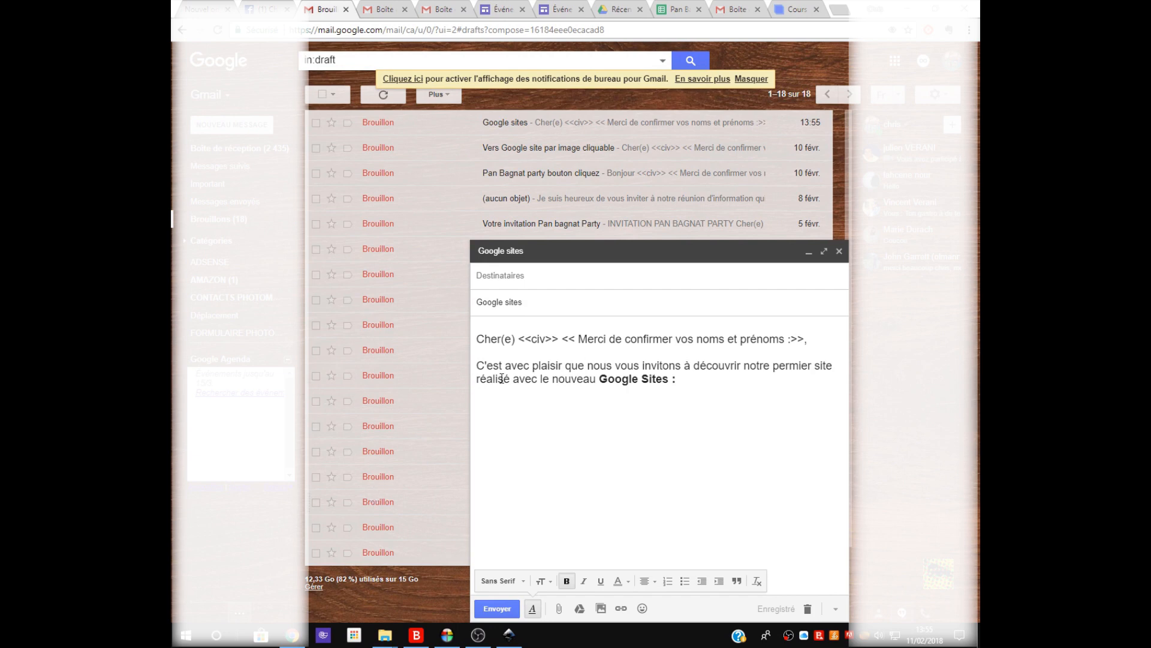
Insert the green "Cliquez ici" button image from the INKSCAPE folder inline, below the "Google Sites :" text of the draft.
click(682, 383)
key(Return)
key(Return)
click(601, 608)
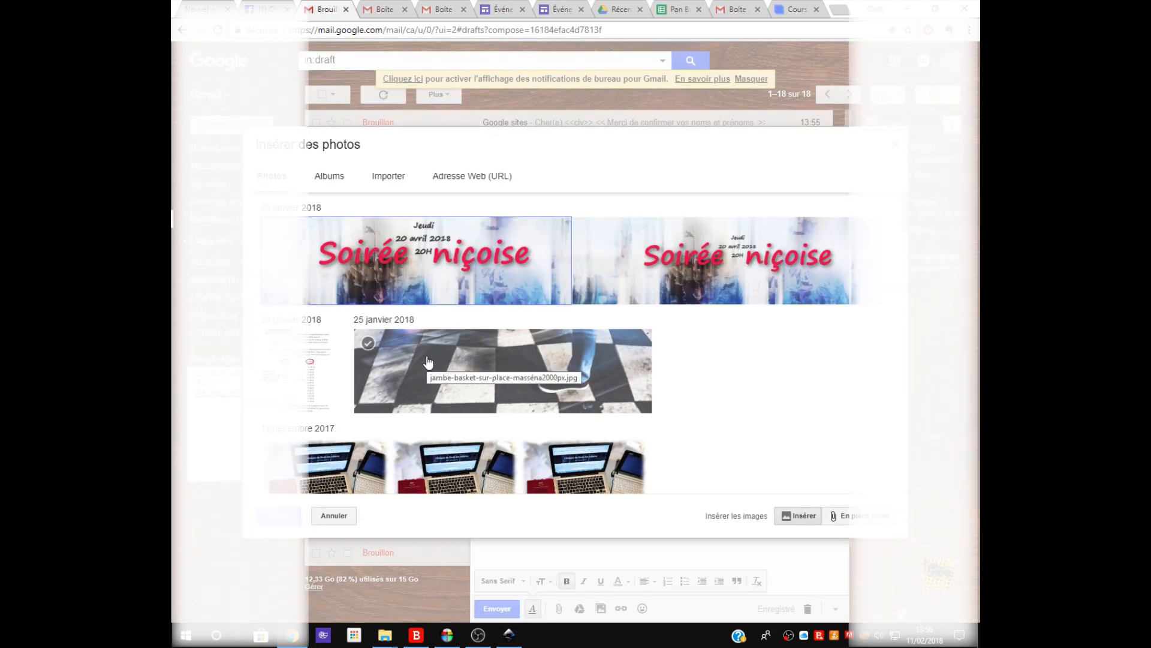
click(399, 178)
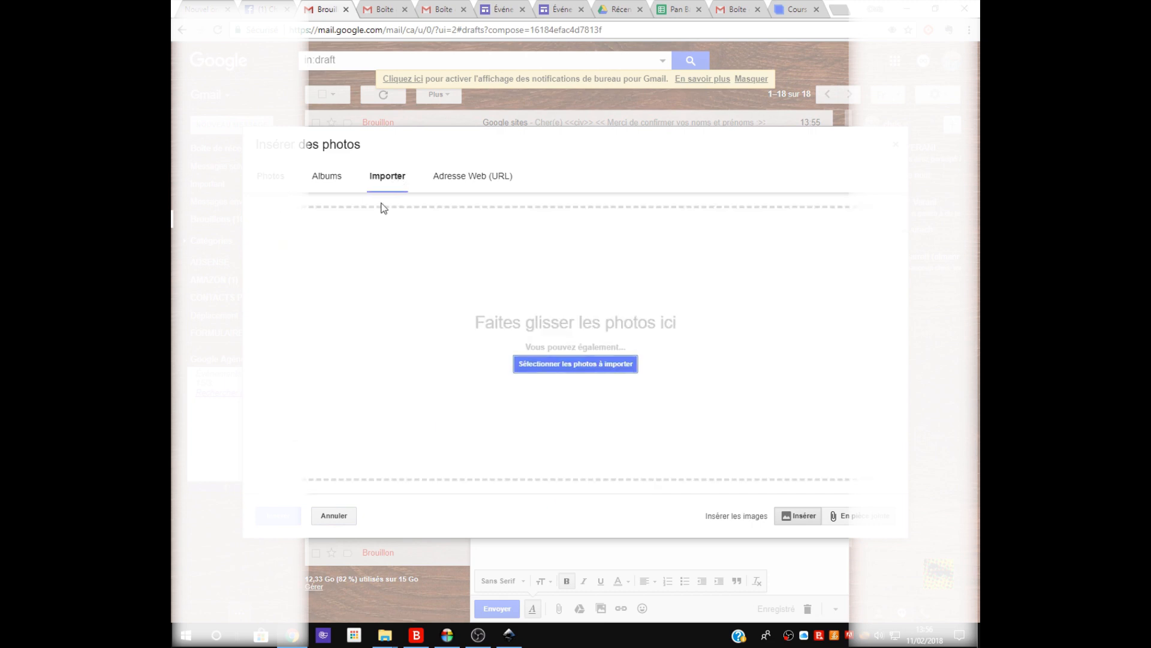
click(541, 364)
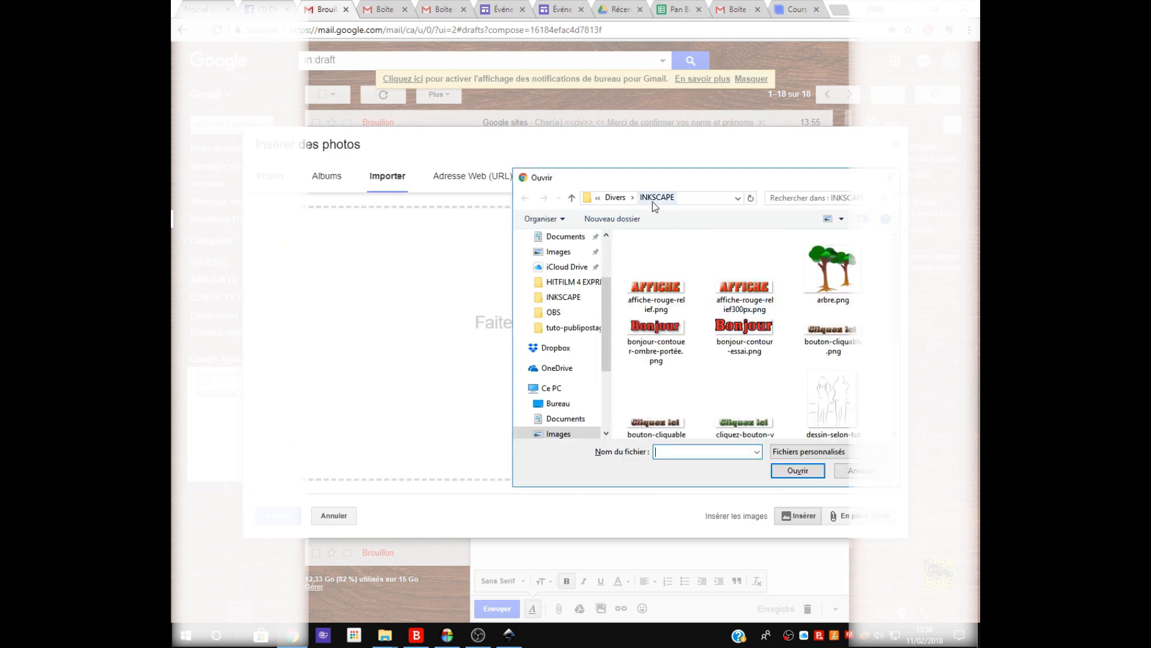
double_click(758, 421)
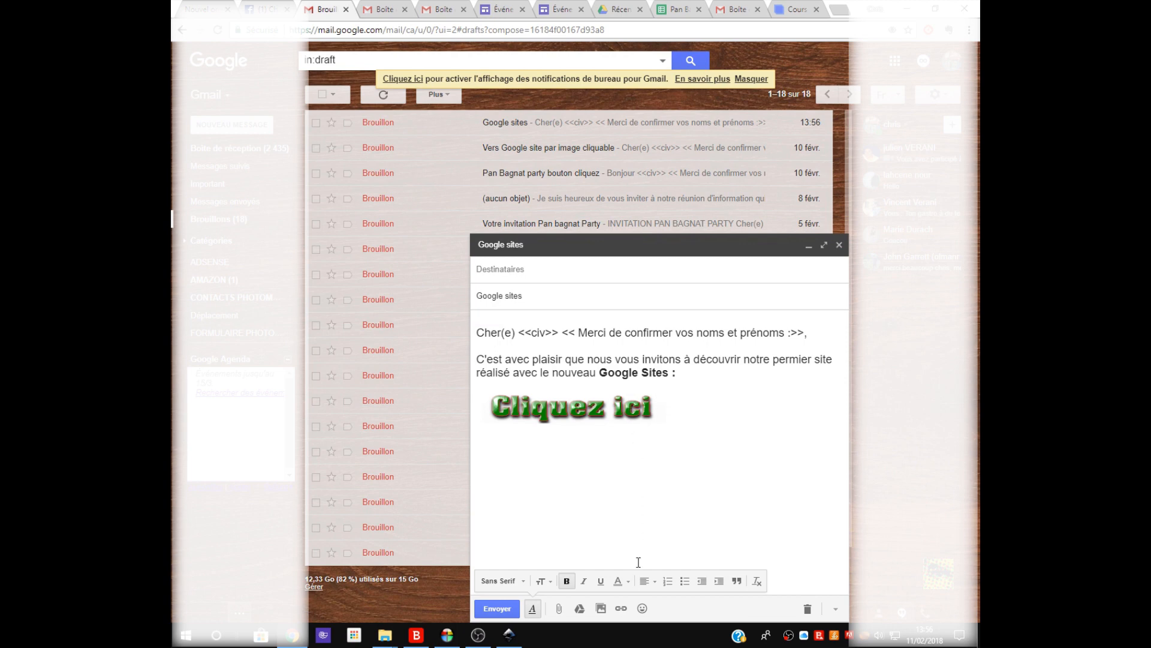
Center the "Cliquez ici" image in the message body.
click(508, 413)
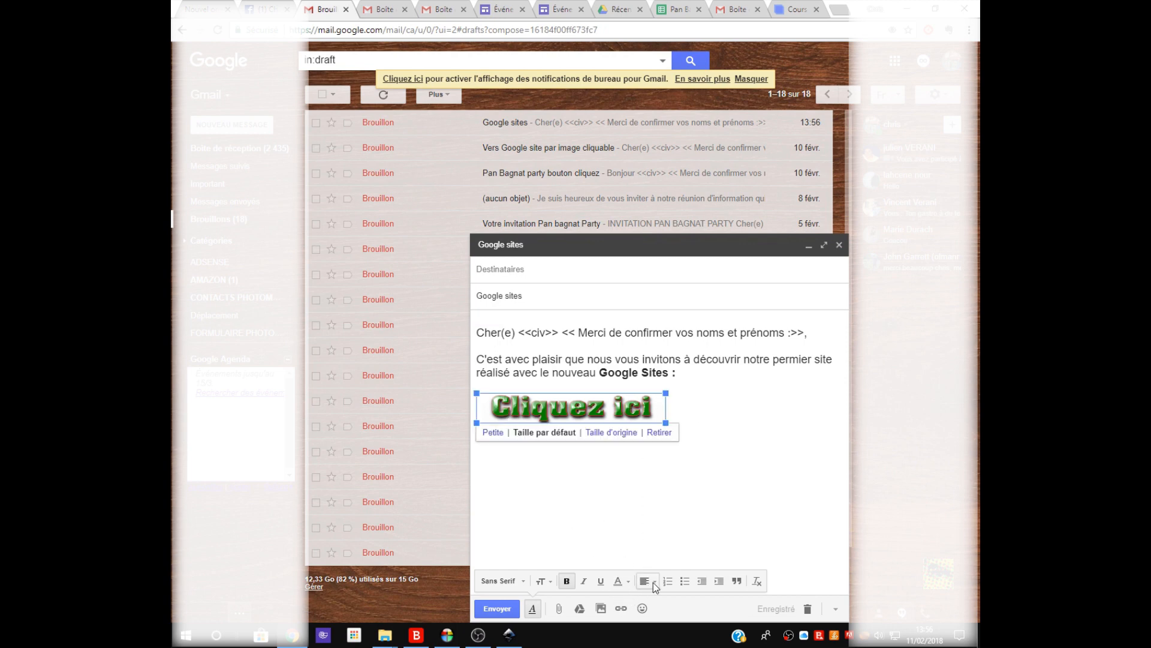
click(653, 581)
click(652, 535)
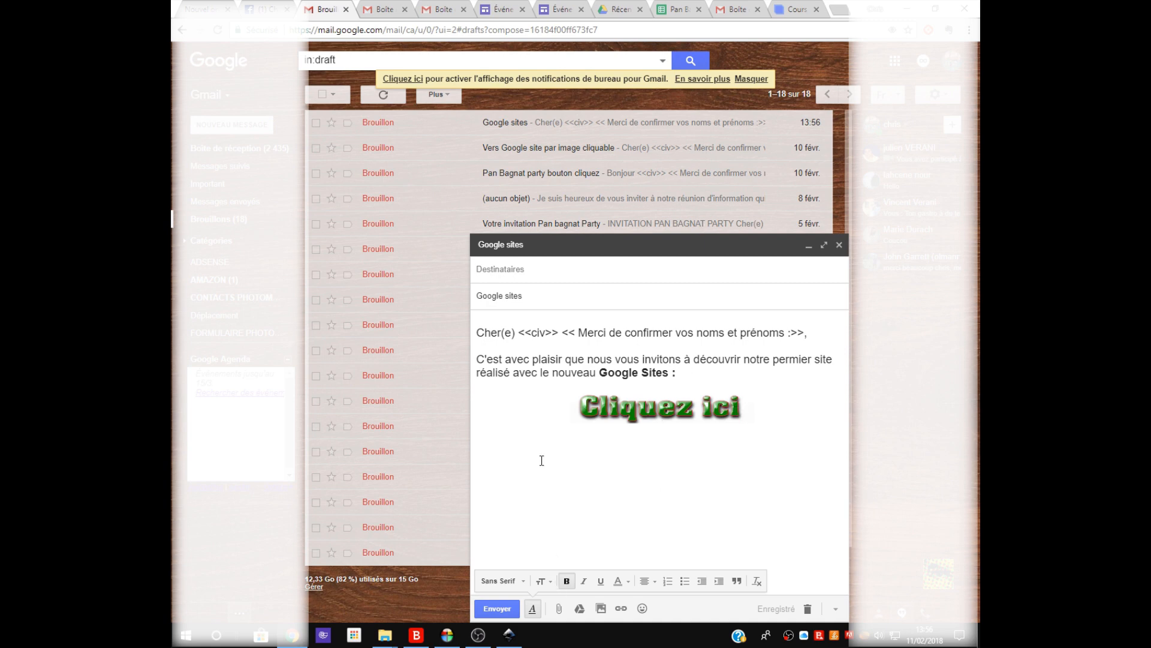
click(740, 412)
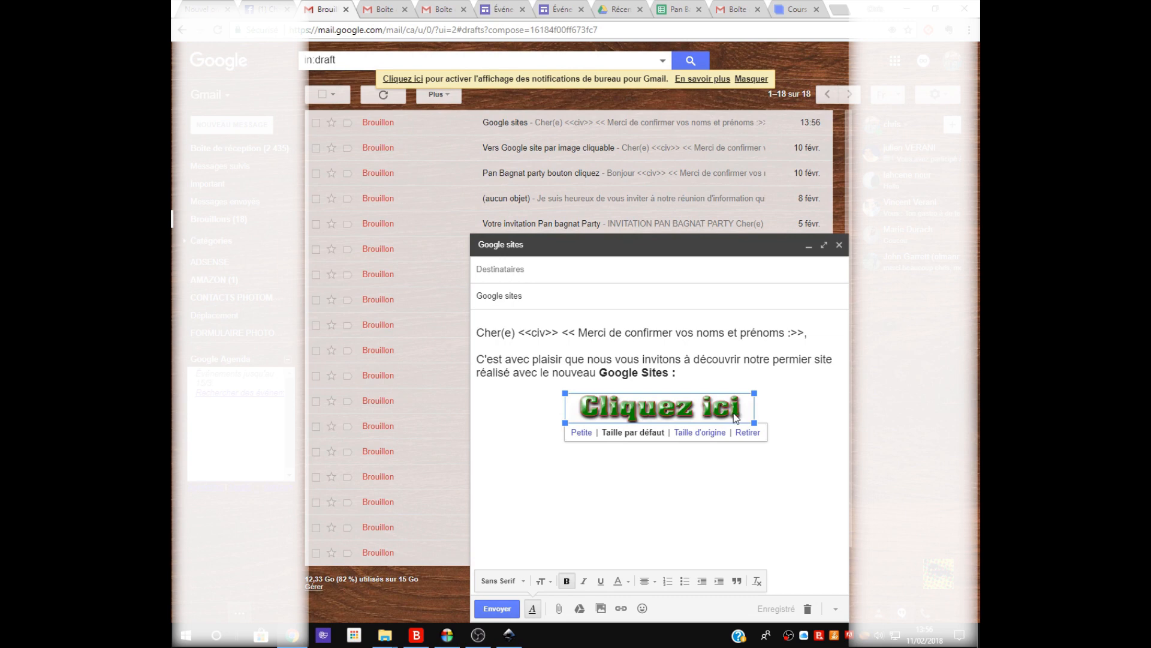
click(620, 608)
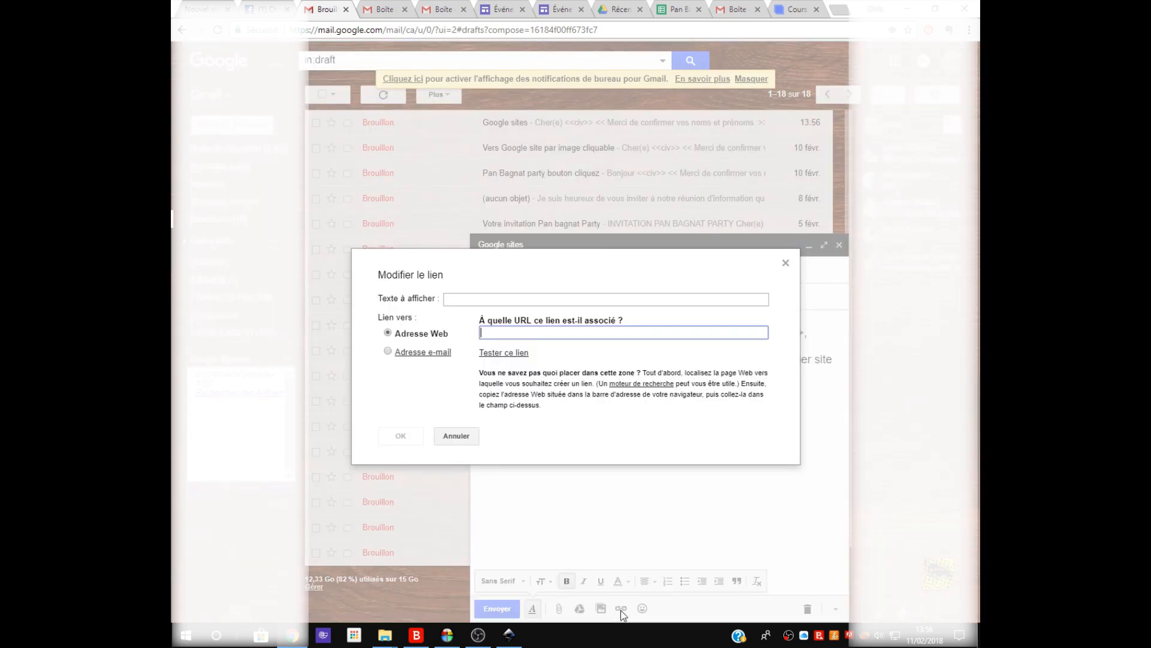
right_click(524, 333)
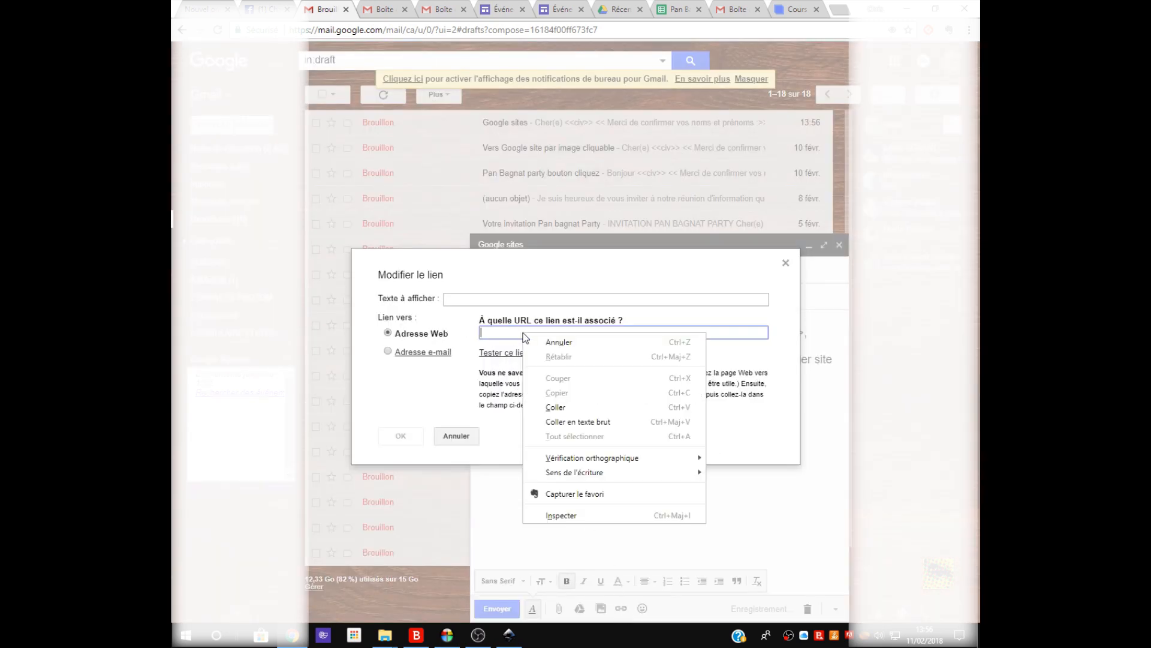
click(552, 408)
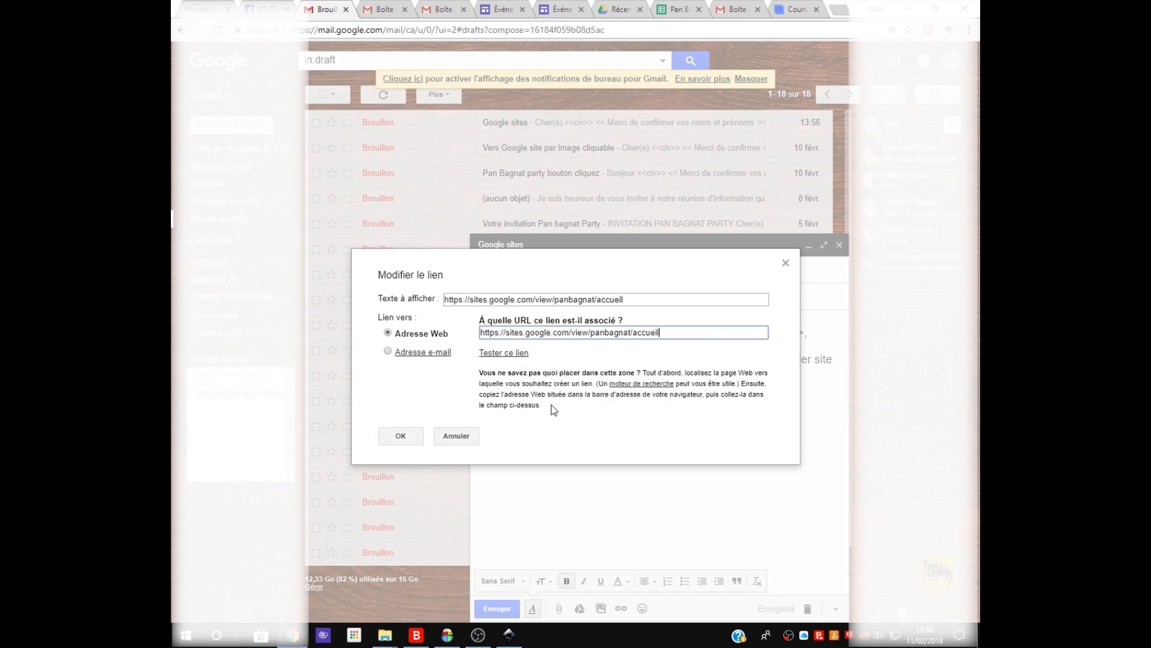
click(651, 295)
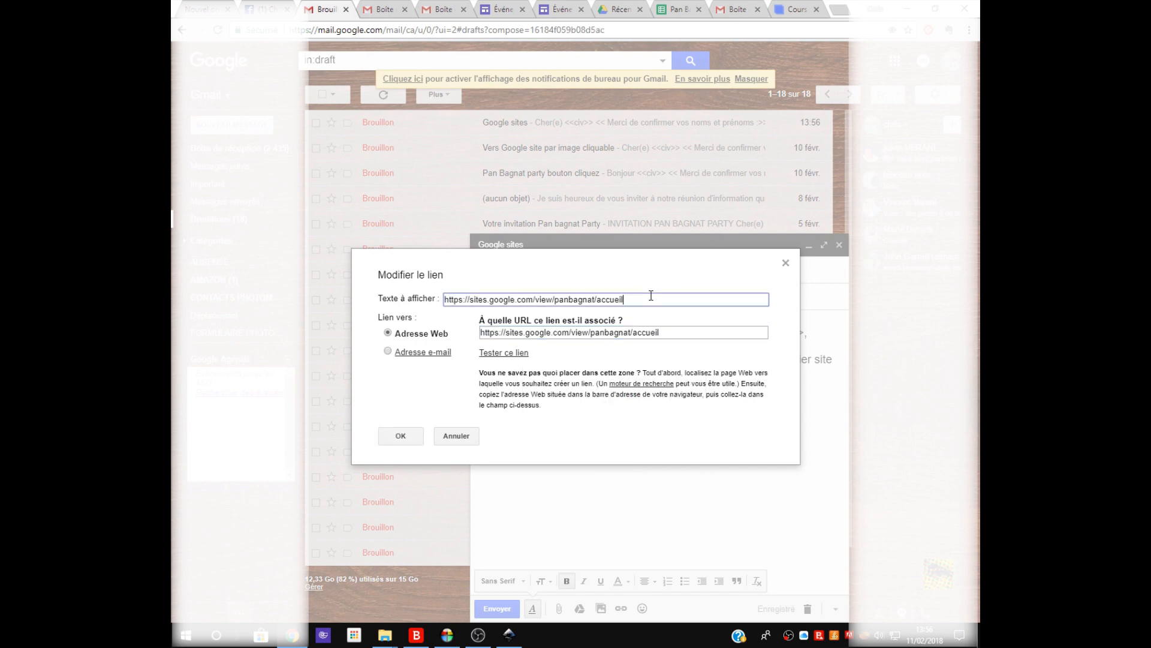
drag(651, 295, 430, 298)
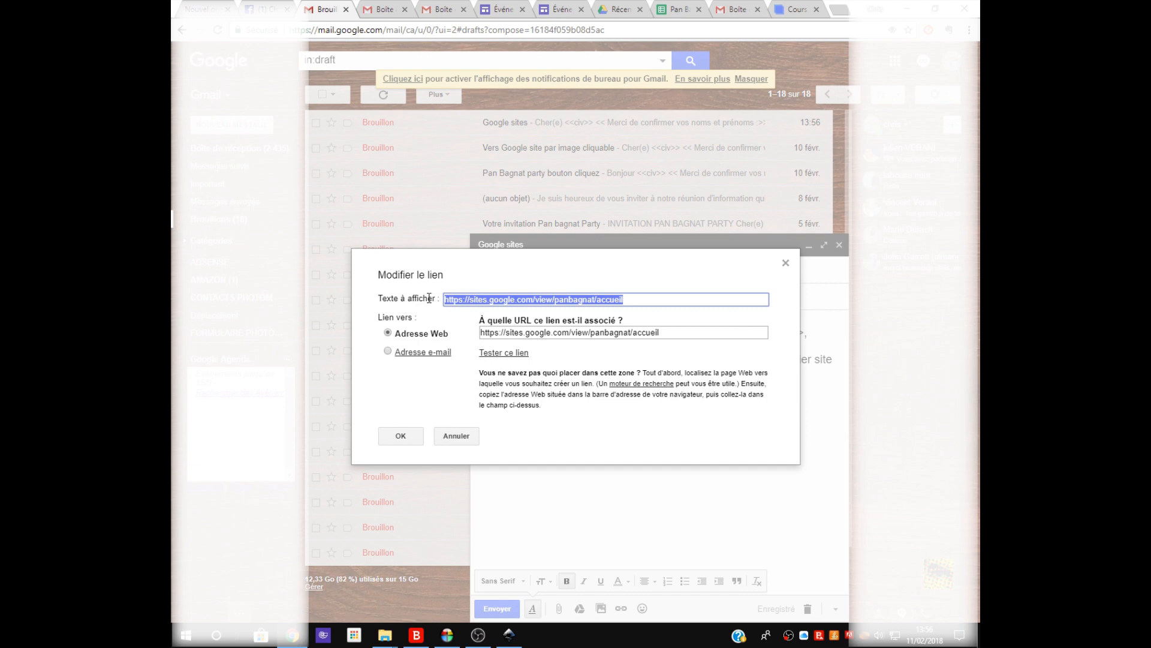
key(BackSpace)
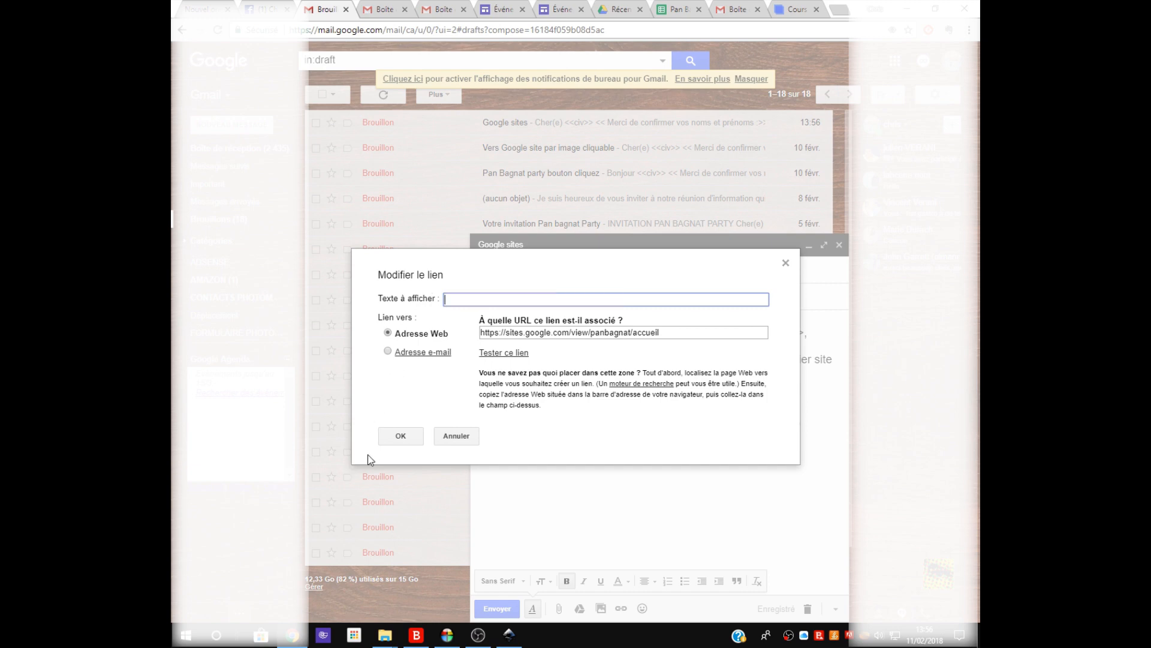
click(400, 436)
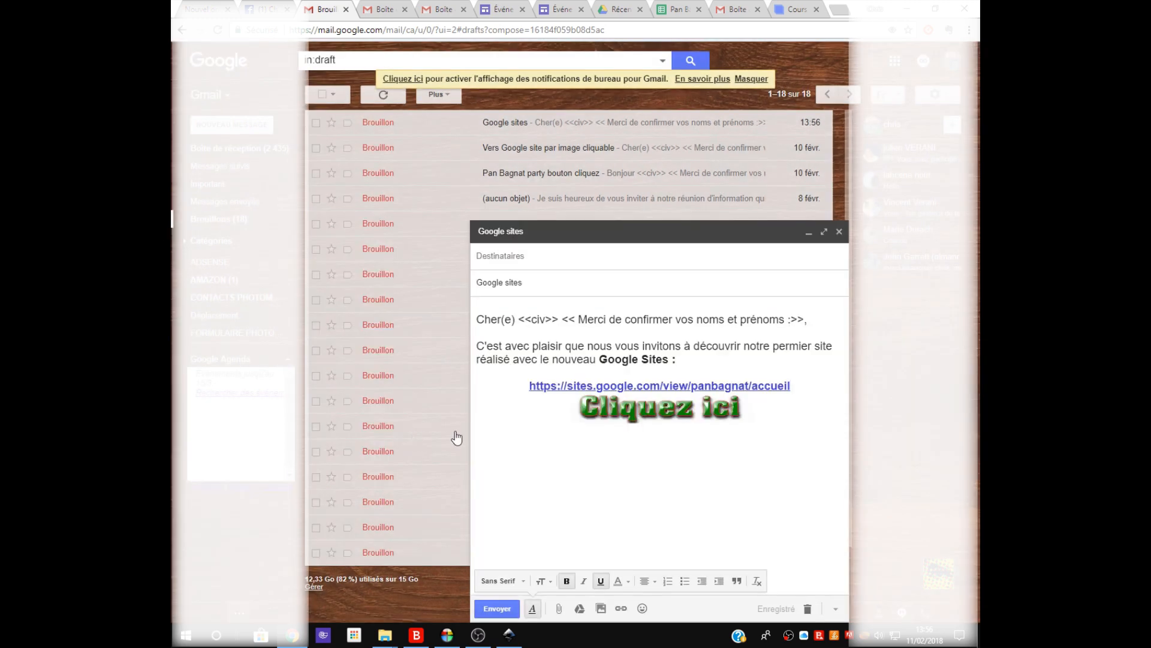
Remove the hyperlink from the URL line above the image and delete that text.
click(532, 384)
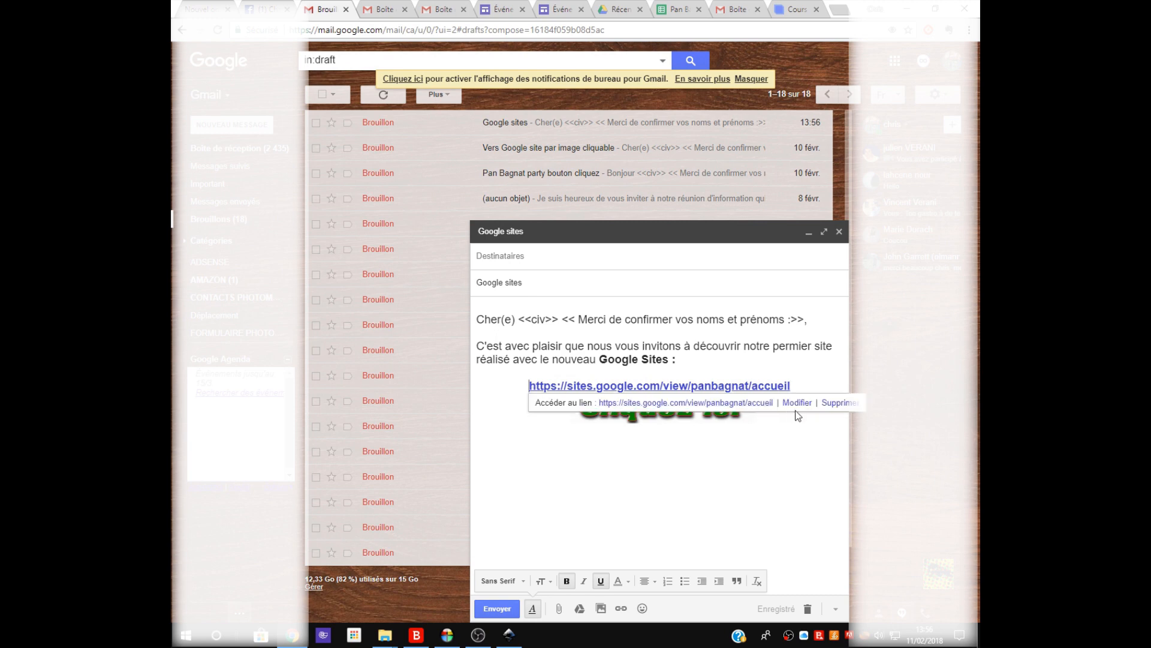
click(836, 402)
drag(794, 396, 470, 377)
key(ctrl+c)
key(BackSpace)
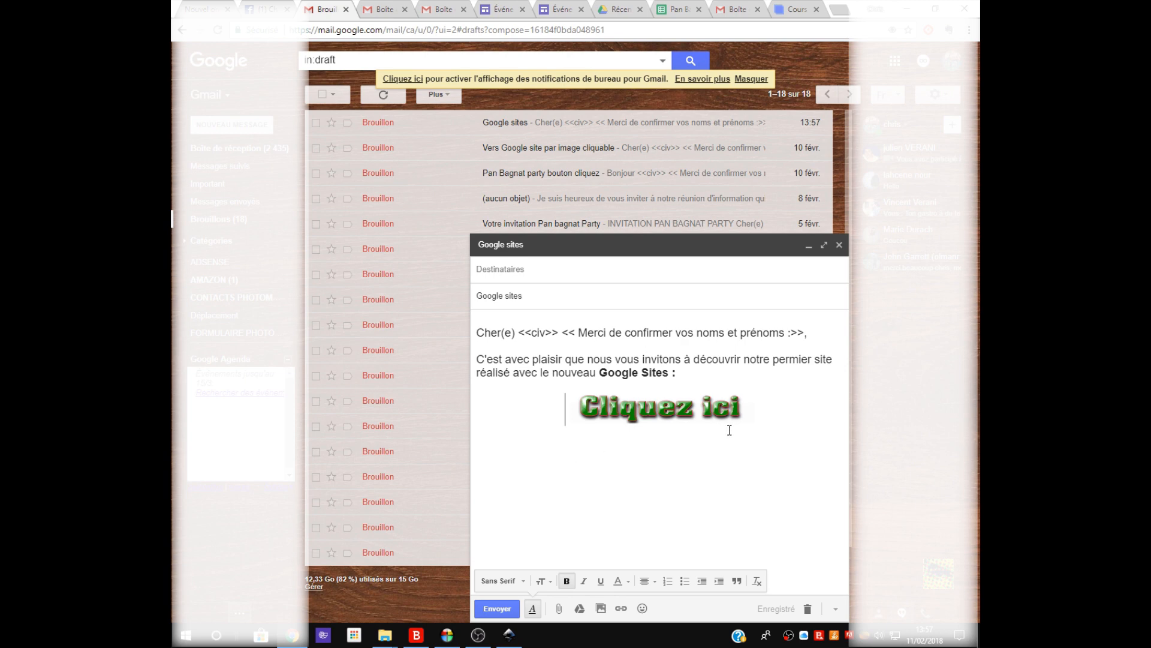
drag(744, 412, 737, 409)
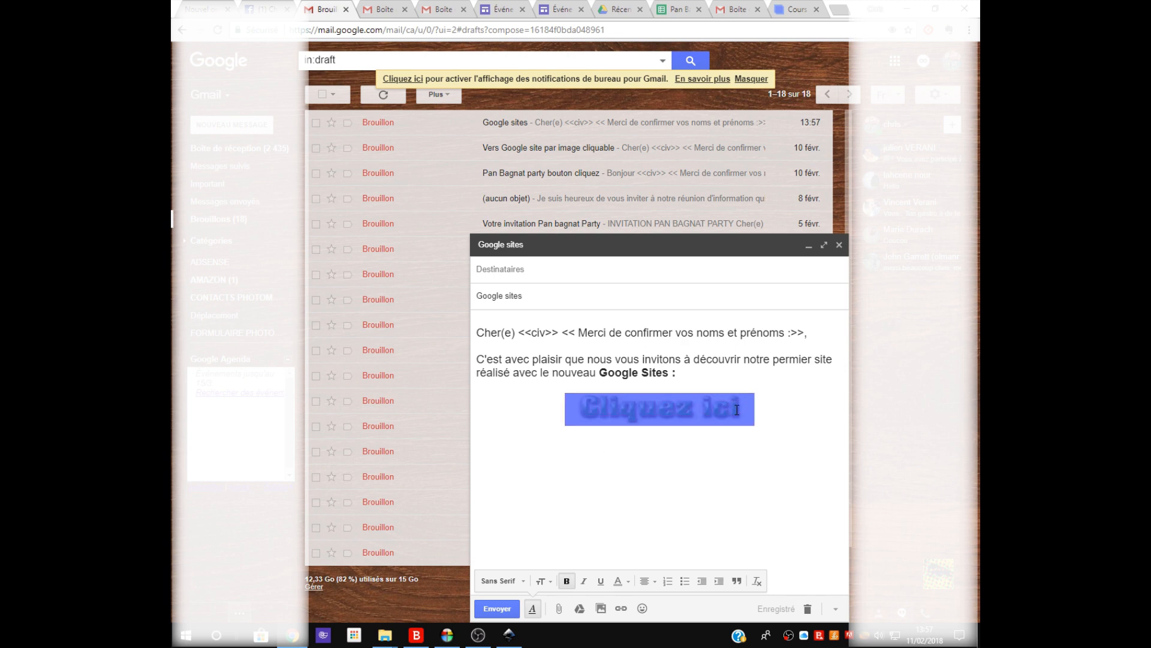
click(620, 608)
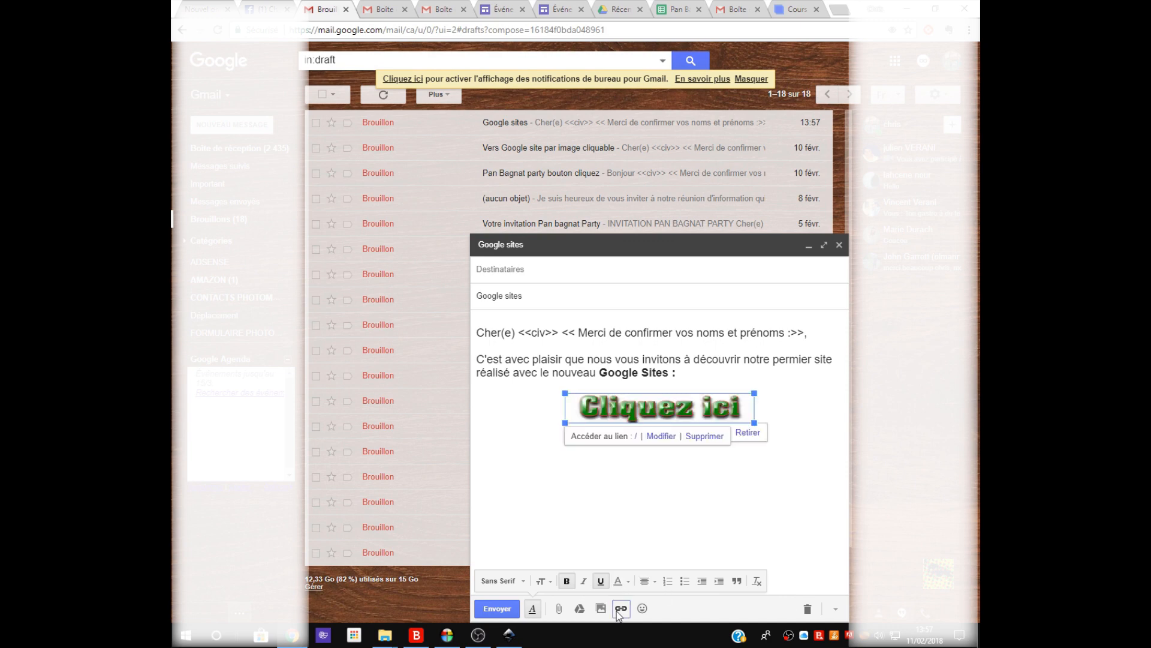
click(662, 436)
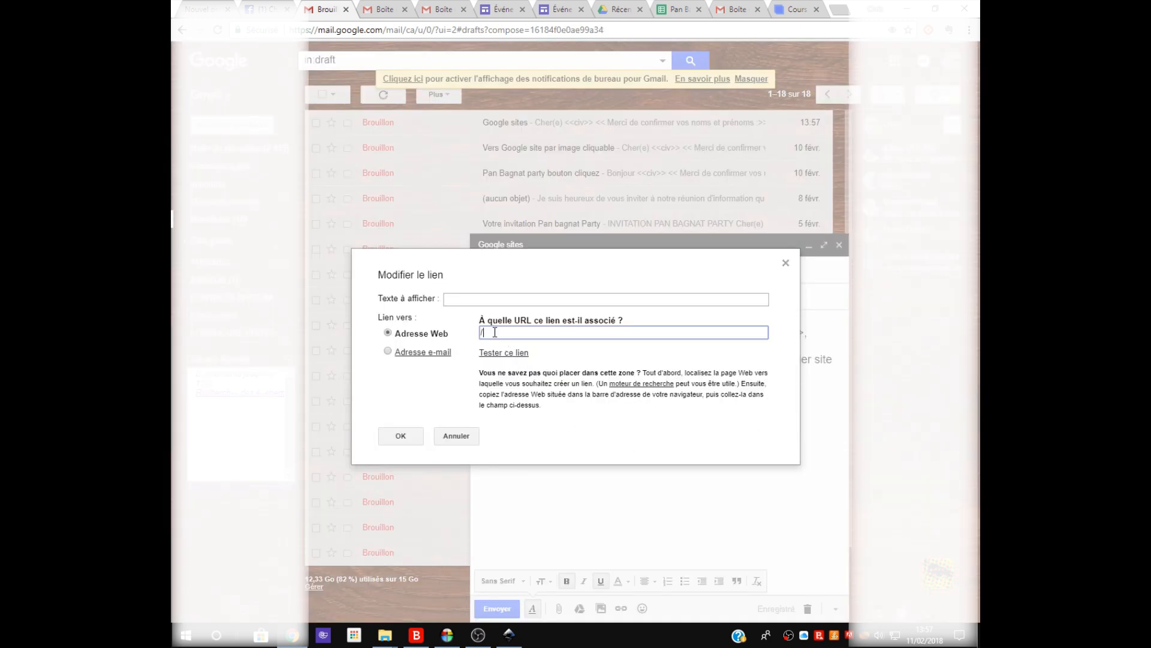
drag(495, 333, 462, 337)
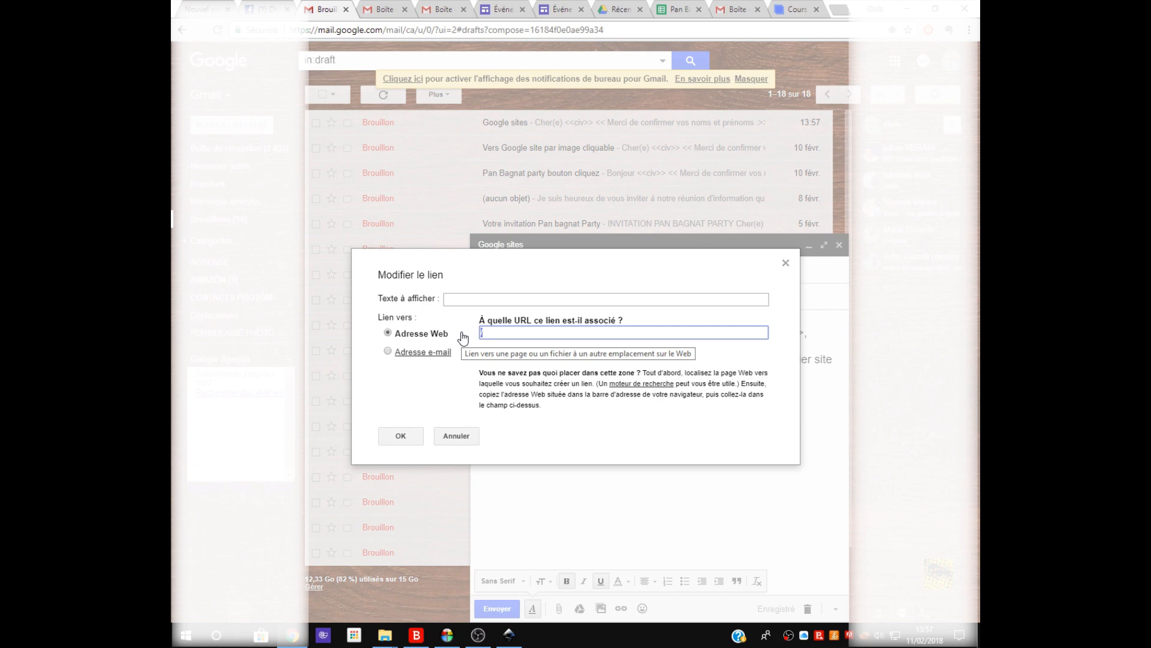
key(BackSpace)
key(ctrl+v)
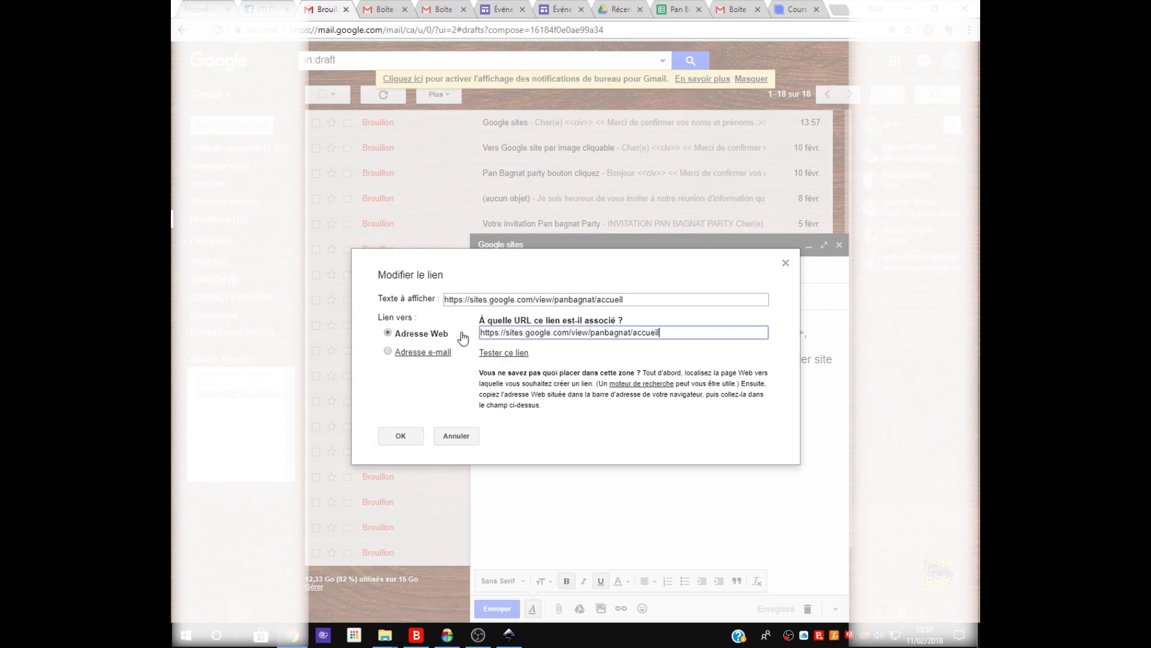
drag(643, 303, 334, 304)
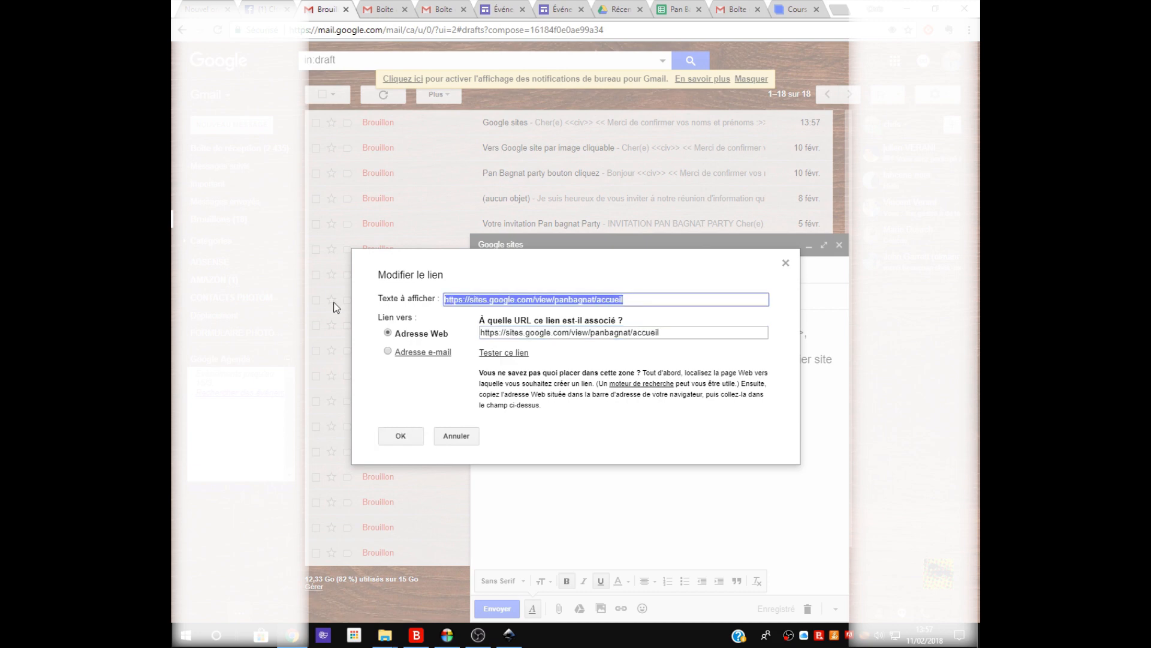
key(BackSpace)
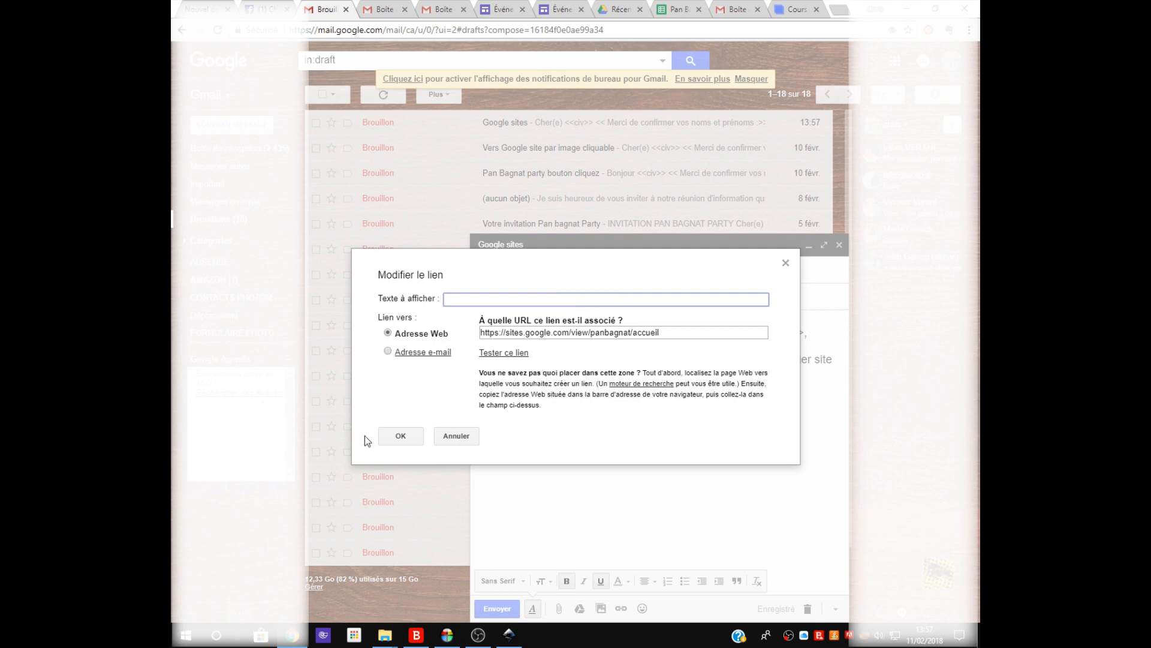
click(402, 436)
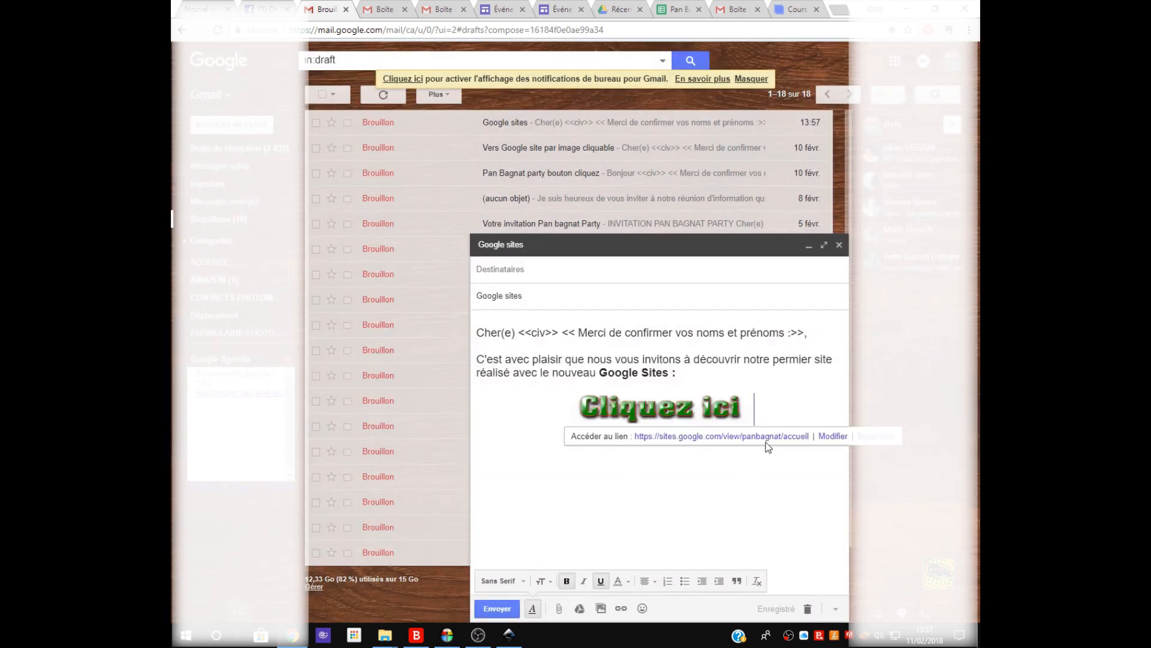
click(741, 473)
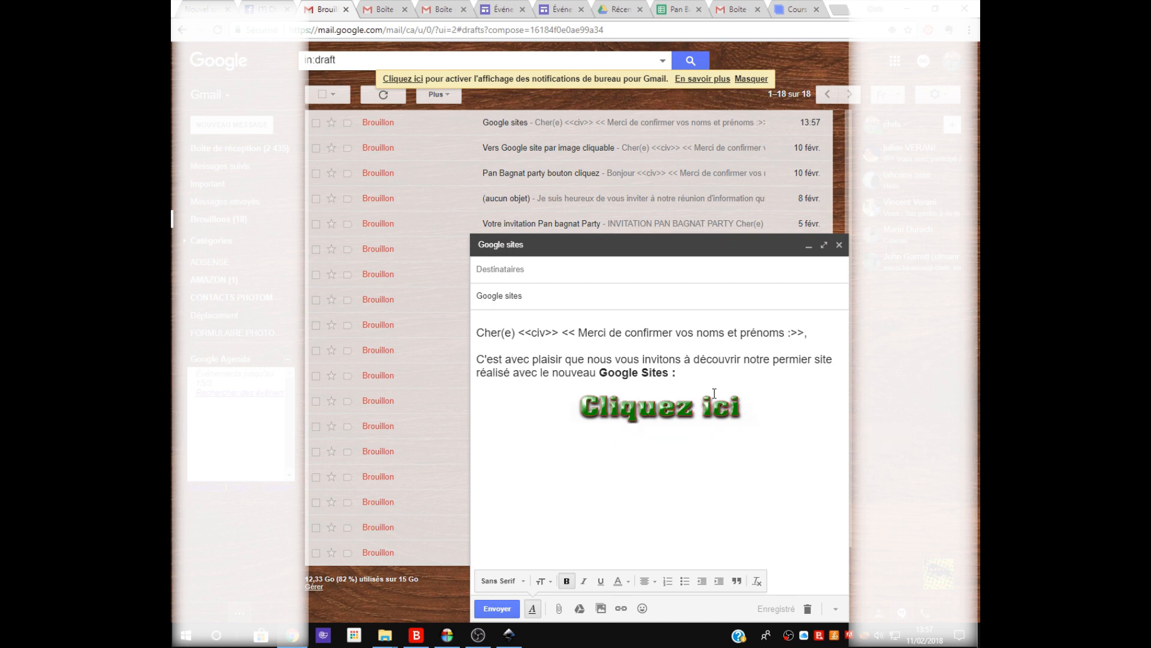
click(621, 608)
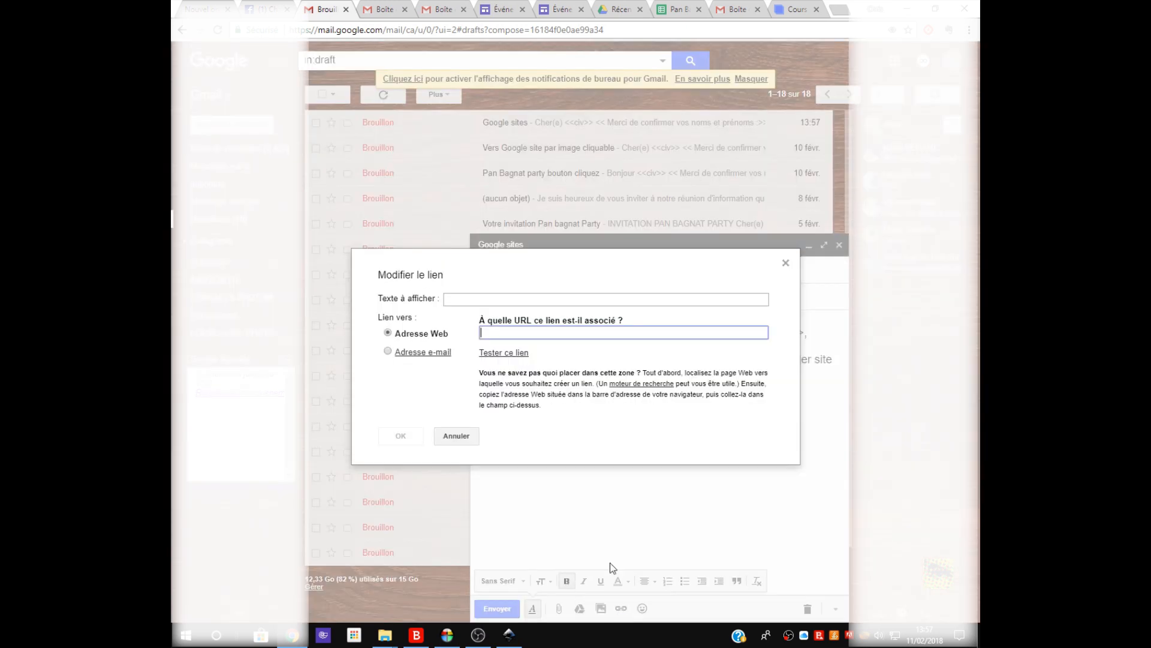
click(785, 264)
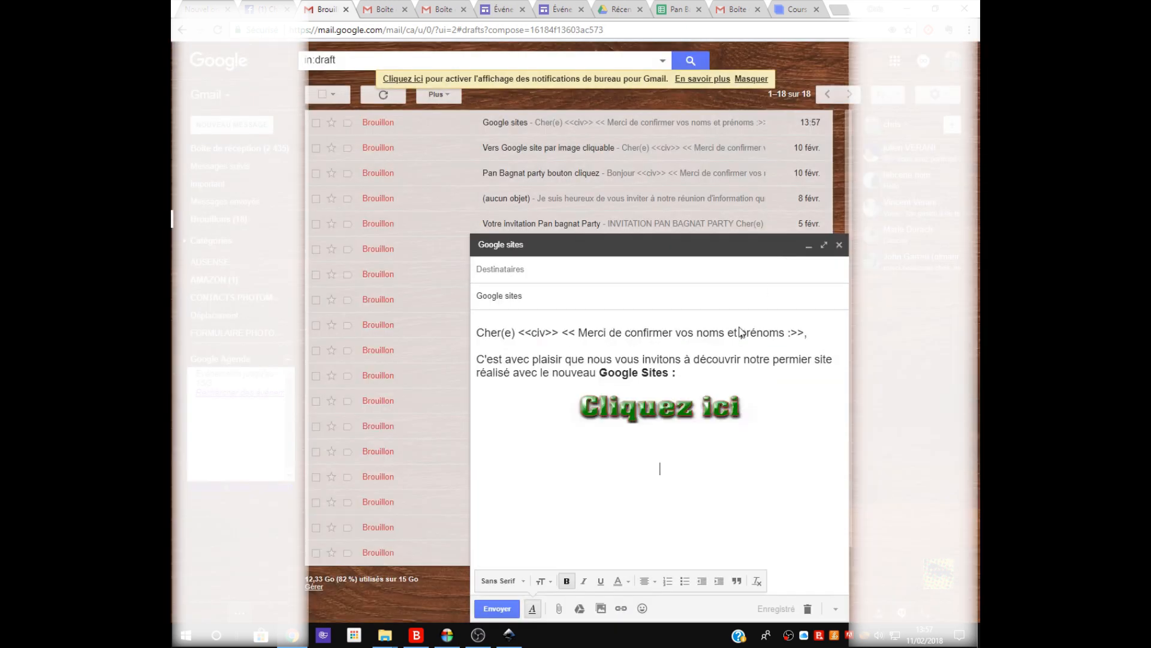
Close the "Google sites" draft and switch to the Pan Bagnat spreadsheet in Google Sheets.
mouse_move(460, 643)
click(839, 245)
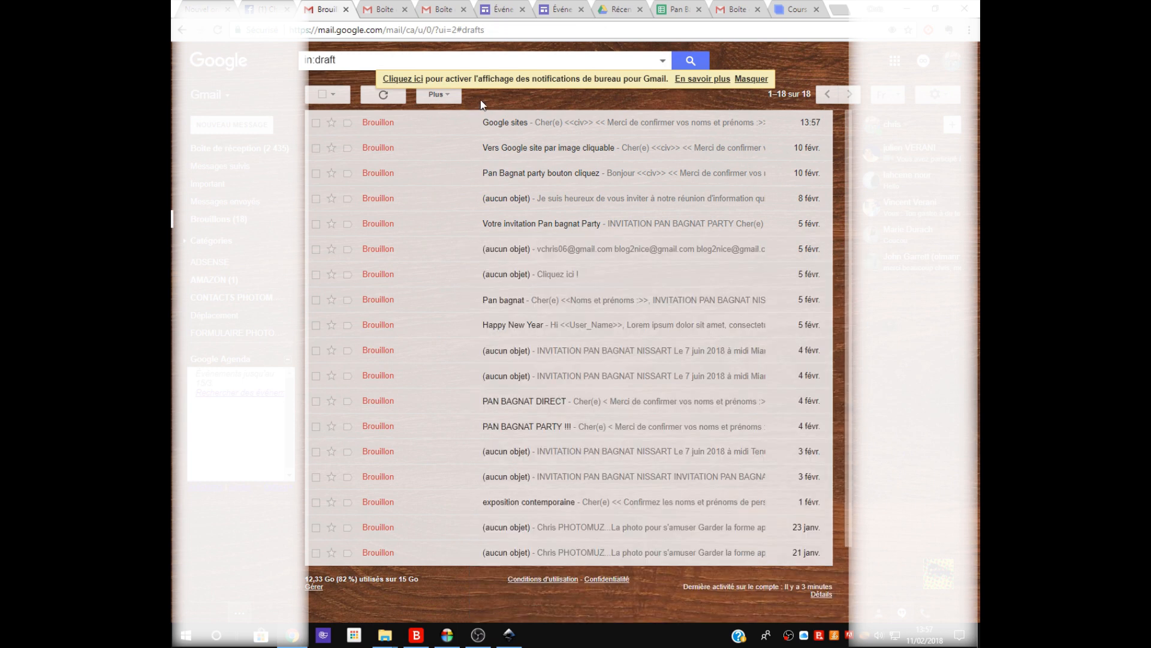
click(663, 12)
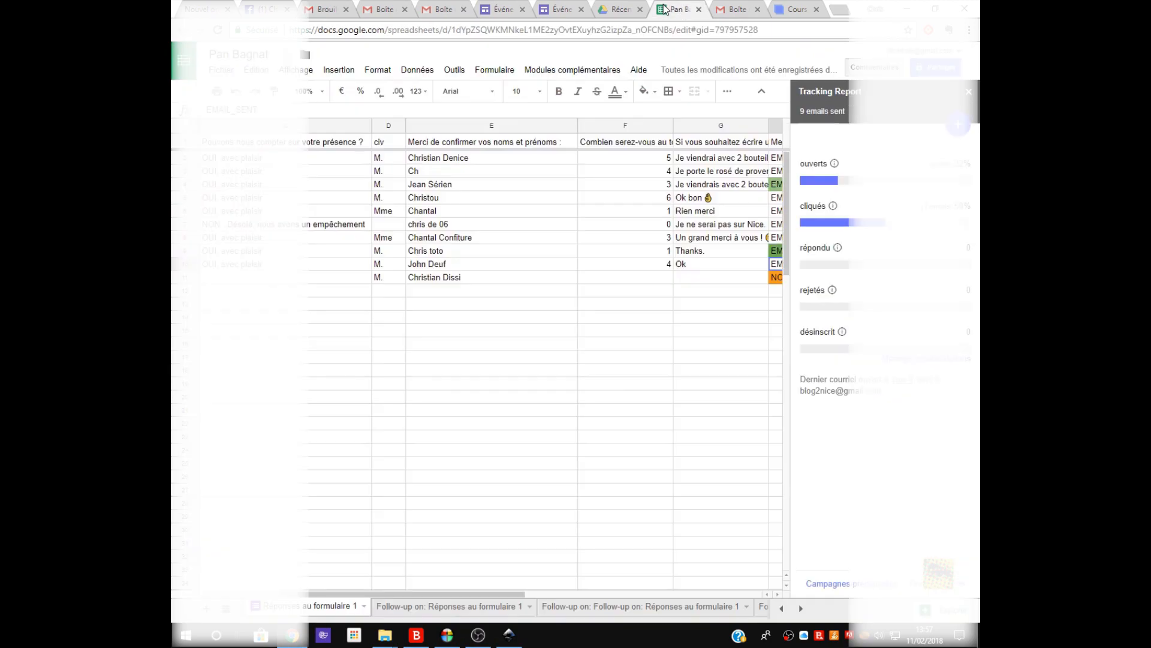
Close the tracking report and clear the Merge status in rows 2 to 7 and 9 to 11, keeping row 8.
click(967, 91)
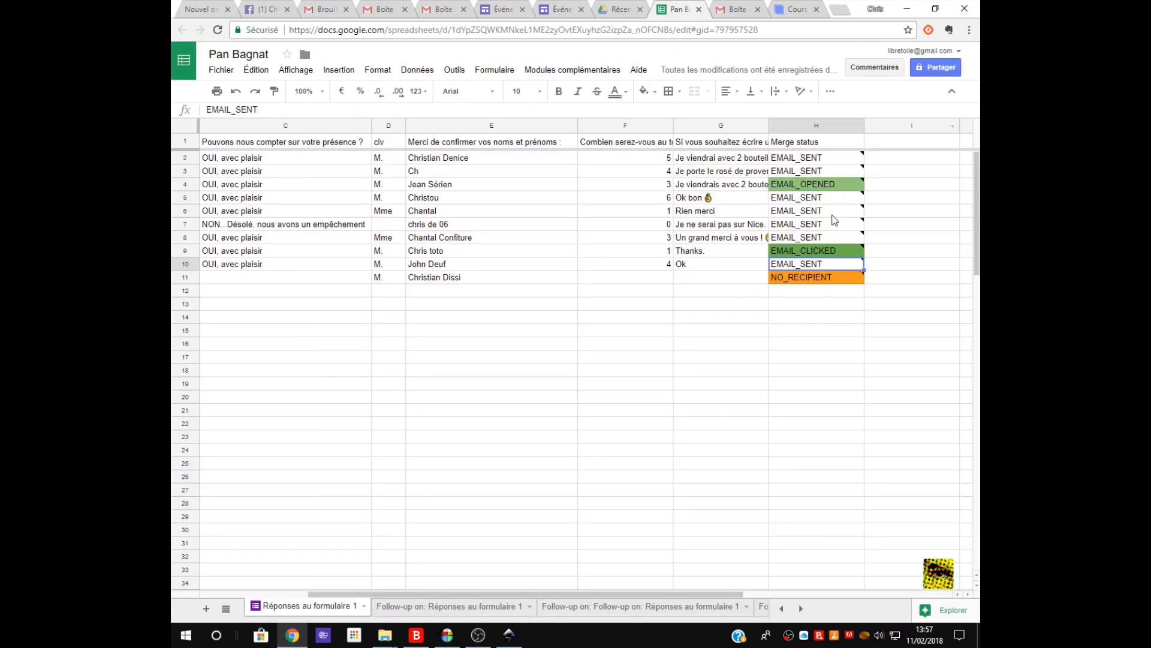
mouse_move(797, 255)
drag(797, 255, 799, 242)
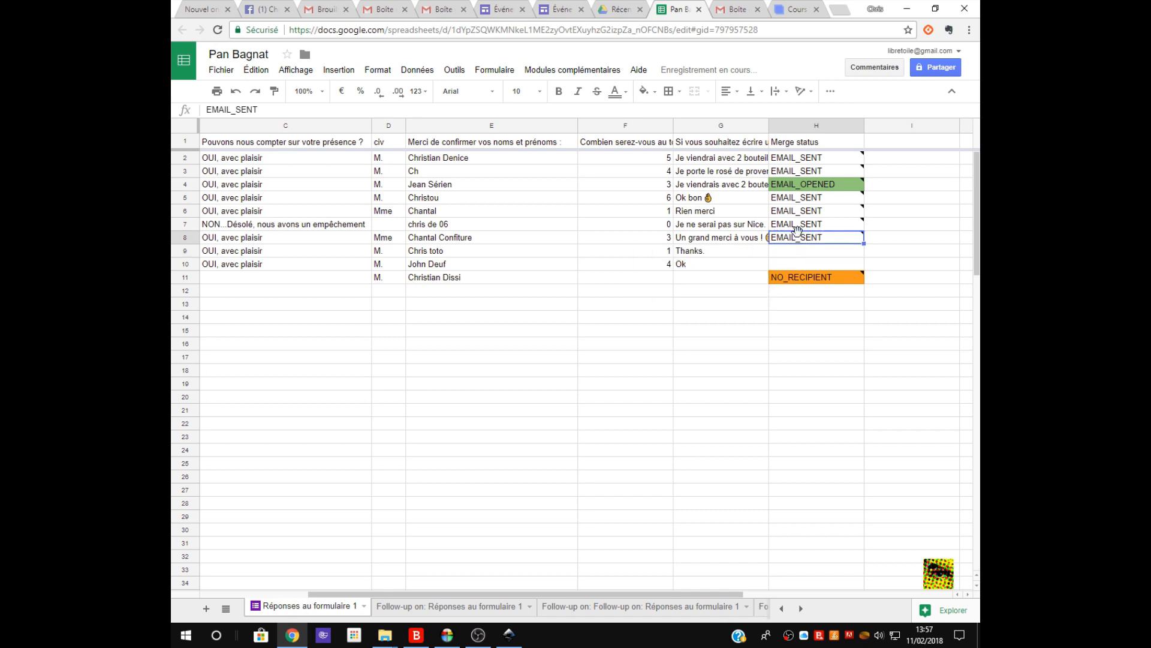
click(793, 226)
key(Delete)
click(795, 213)
key(Delete)
click(793, 195)
key(Delete)
click(794, 184)
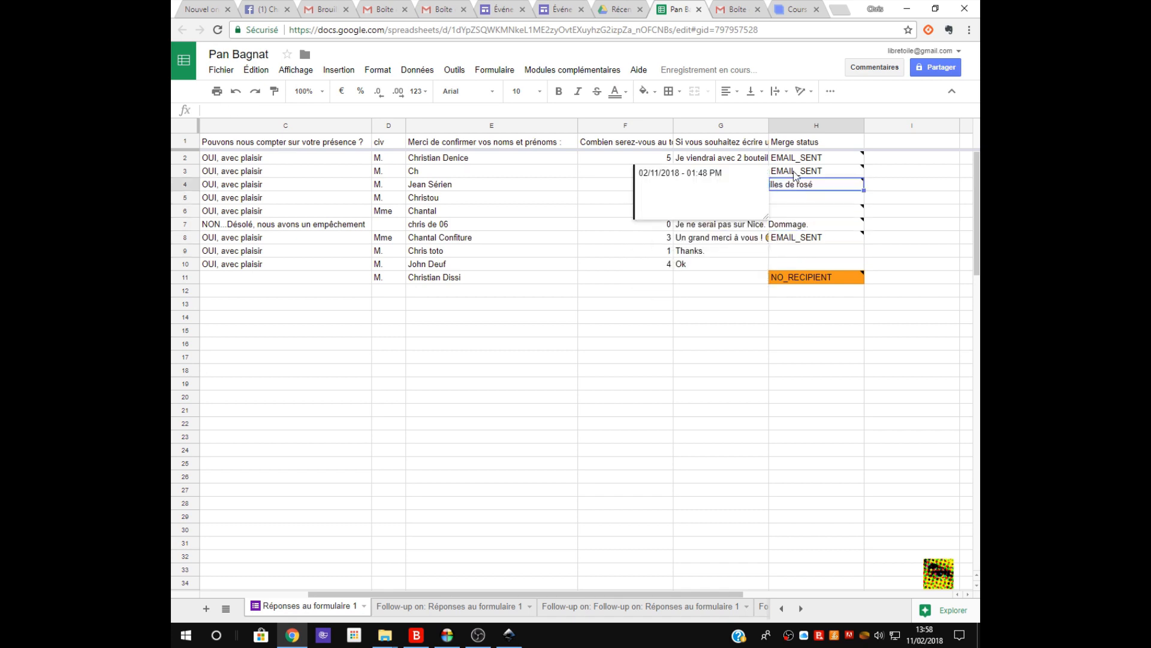
key(Delete)
click(795, 171)
key(Delete)
click(795, 158)
key(Delete)
click(796, 277)
key(Delete)
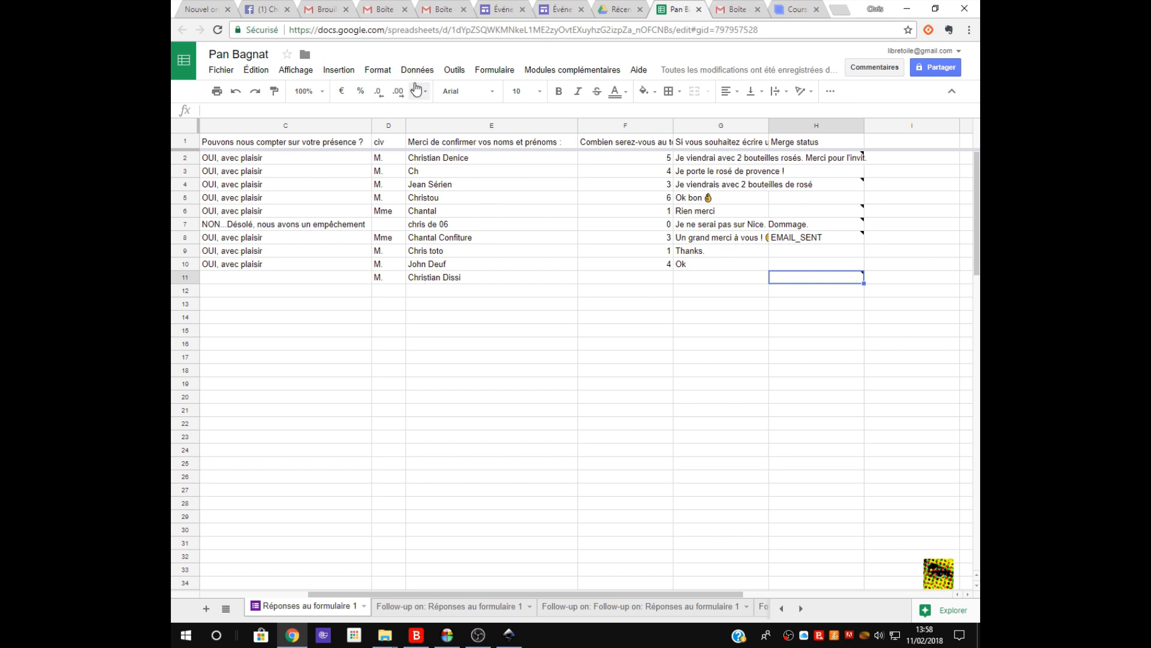
Start a Yet Another Mail Merge run with the "Google sites" draft and open/click tracking, send the 6 emails, and dismiss the send report.
click(549, 70)
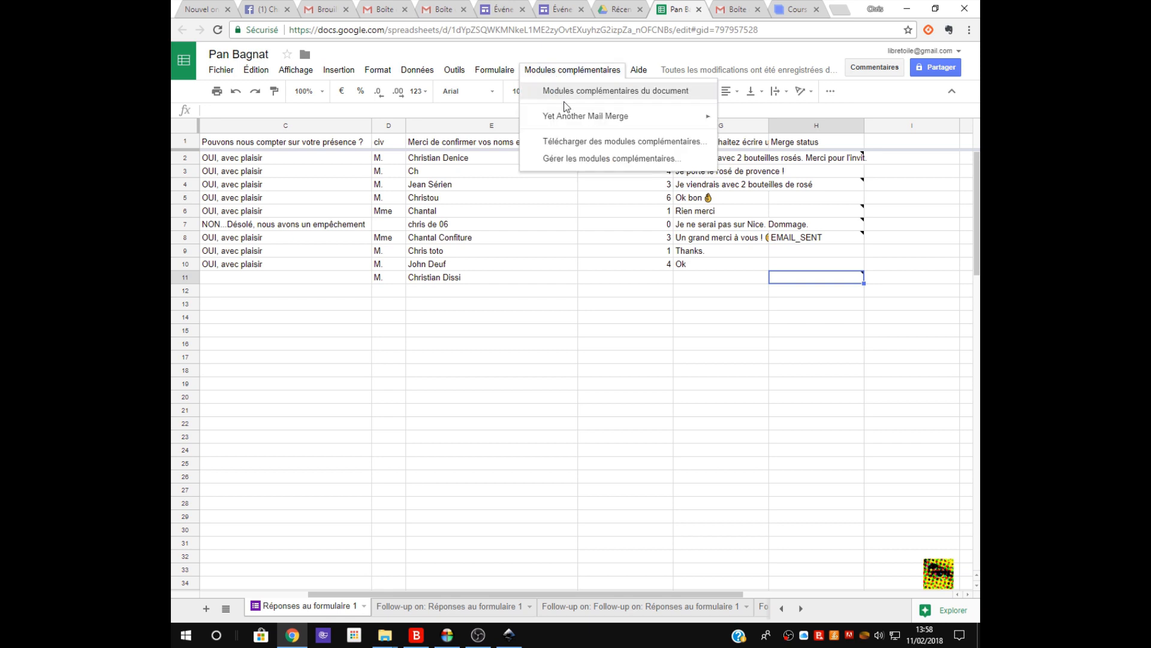
mouse_move(572, 120)
click(335, 123)
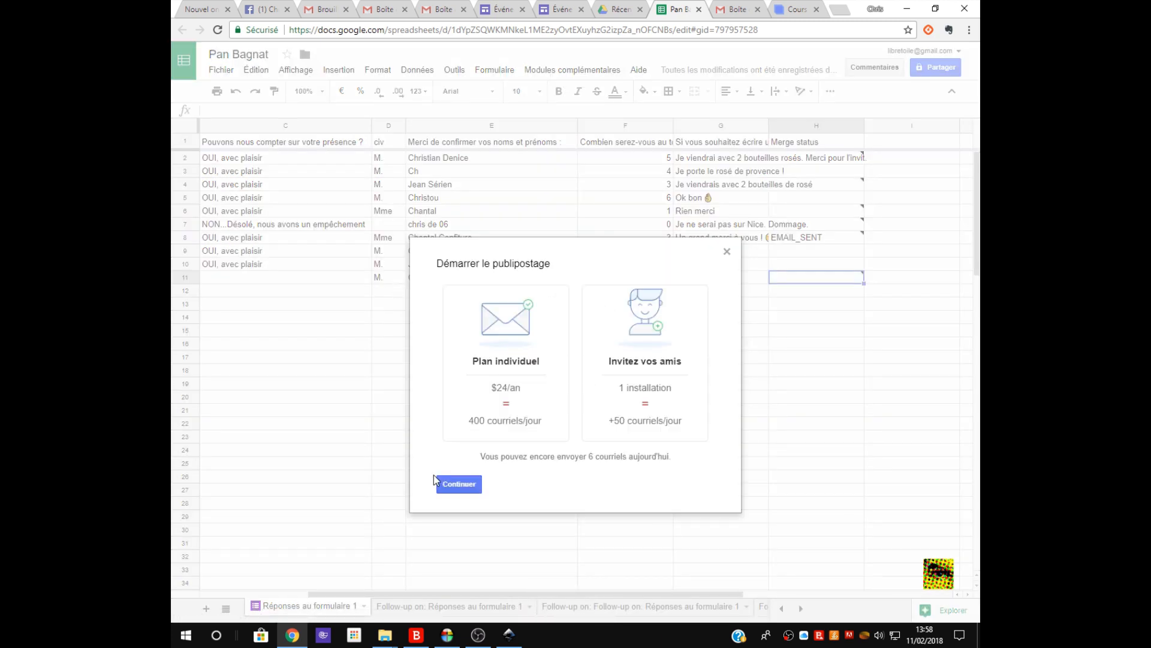
click(458, 482)
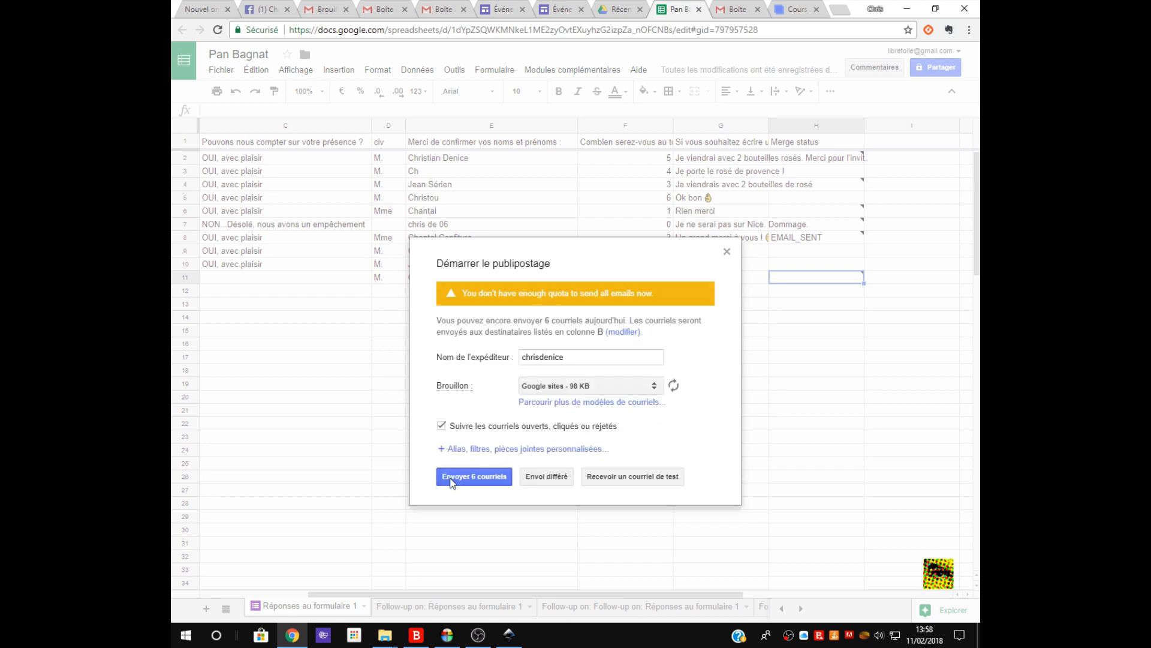
click(654, 389)
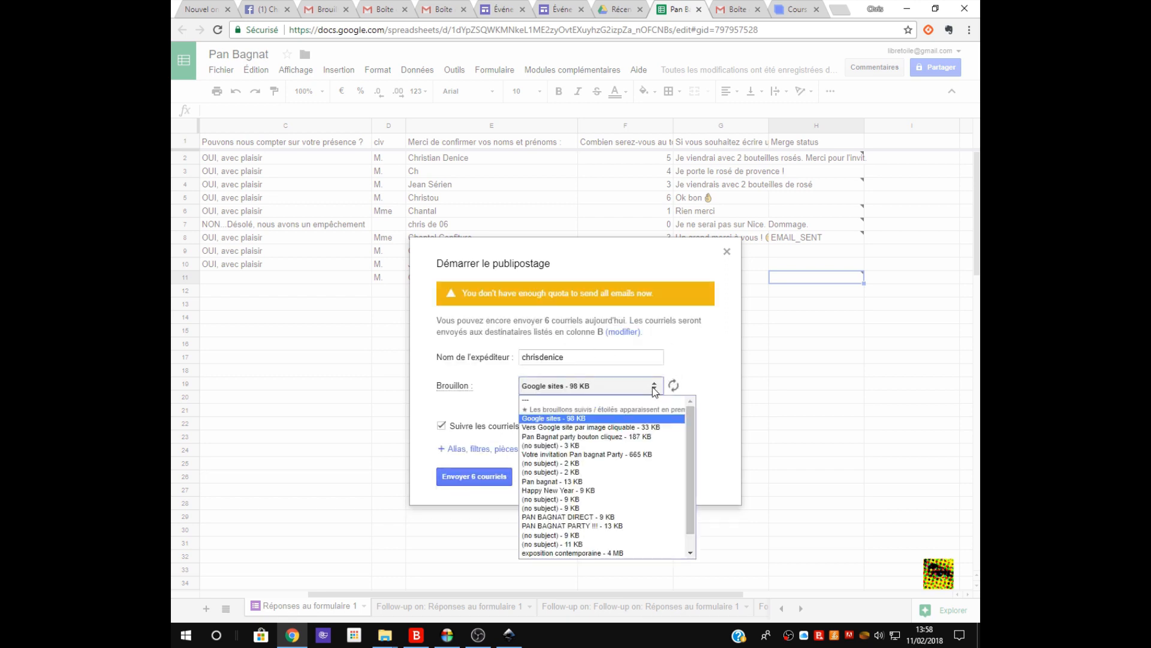
click(653, 387)
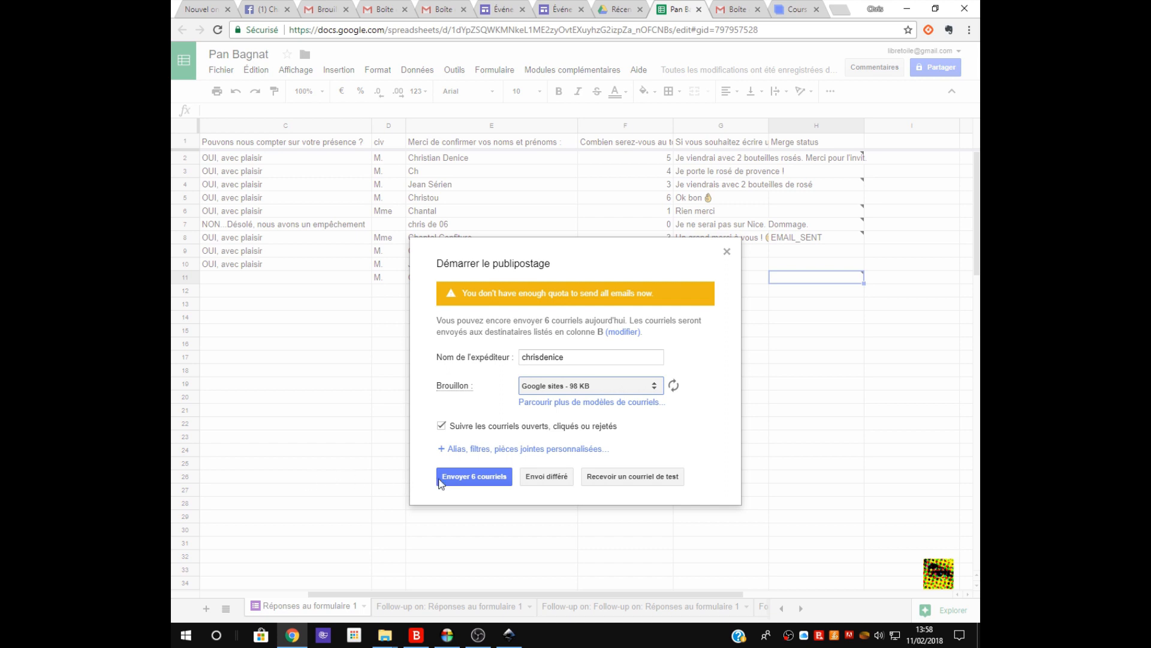
click(475, 480)
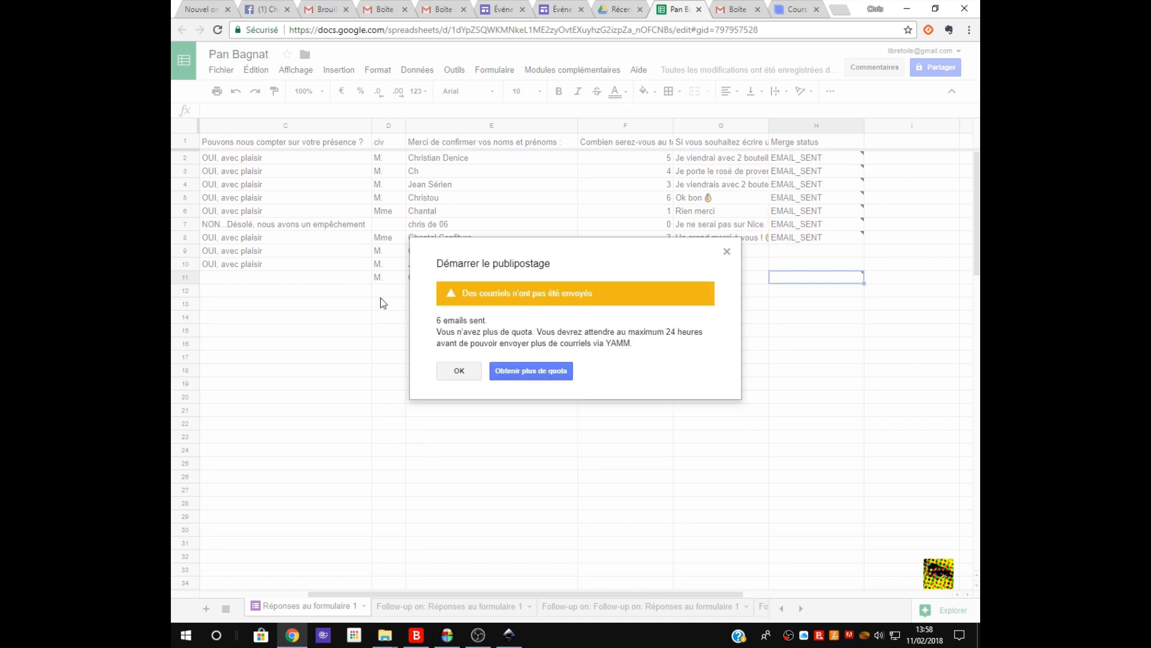
click(458, 370)
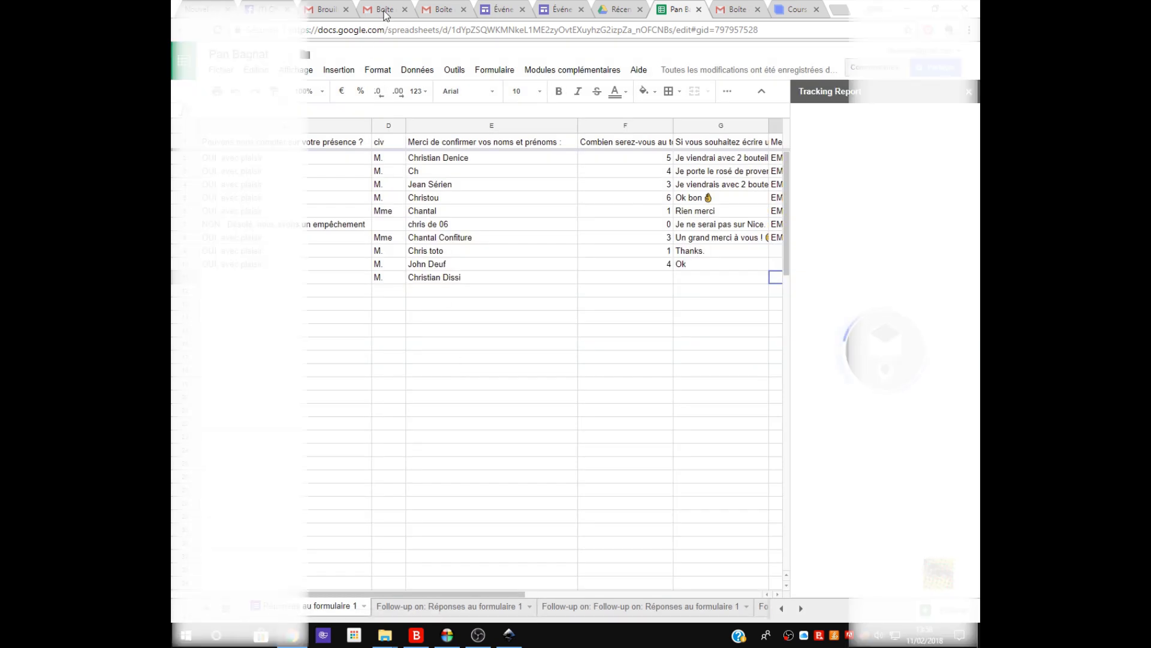
Switch to the Gmail inbox, open the received "Google sites" conversation, and test the "Cliquez ici" image link in the second message.
click(384, 11)
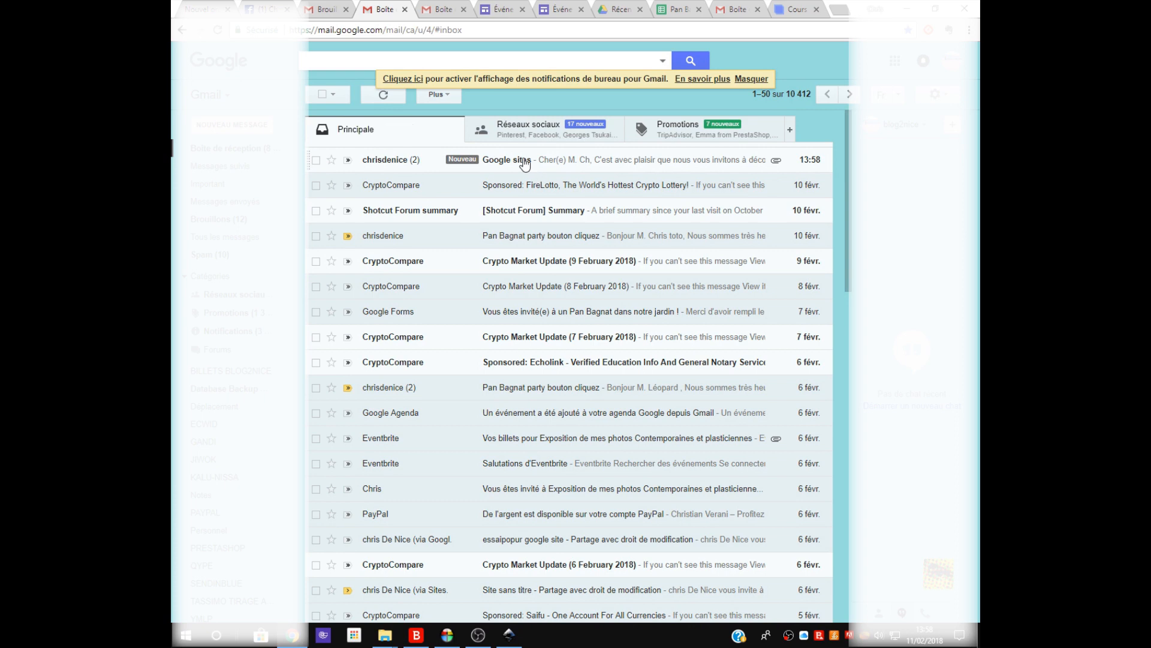
click(525, 162)
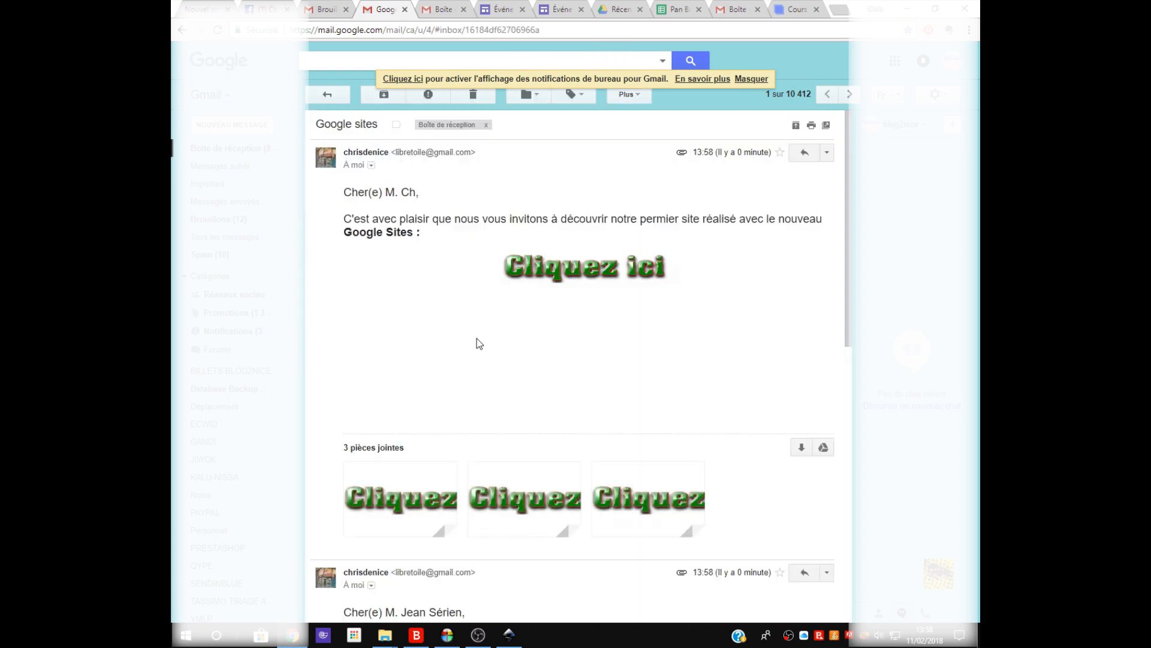
scroll(473, 345, down, 5)
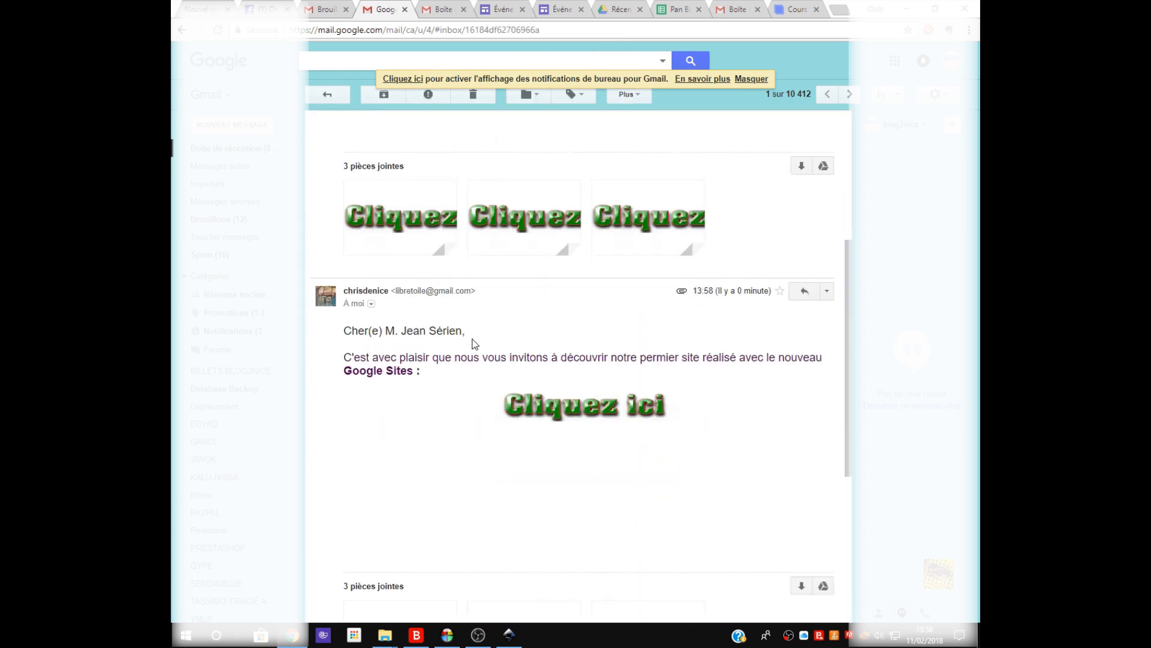
click(607, 413)
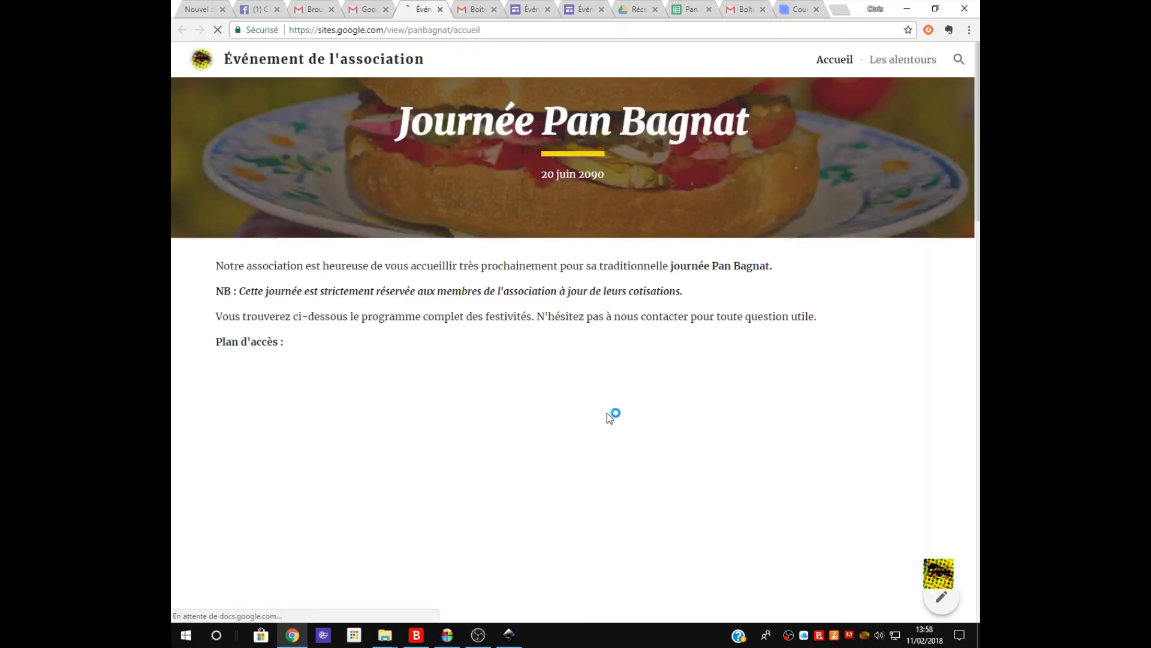